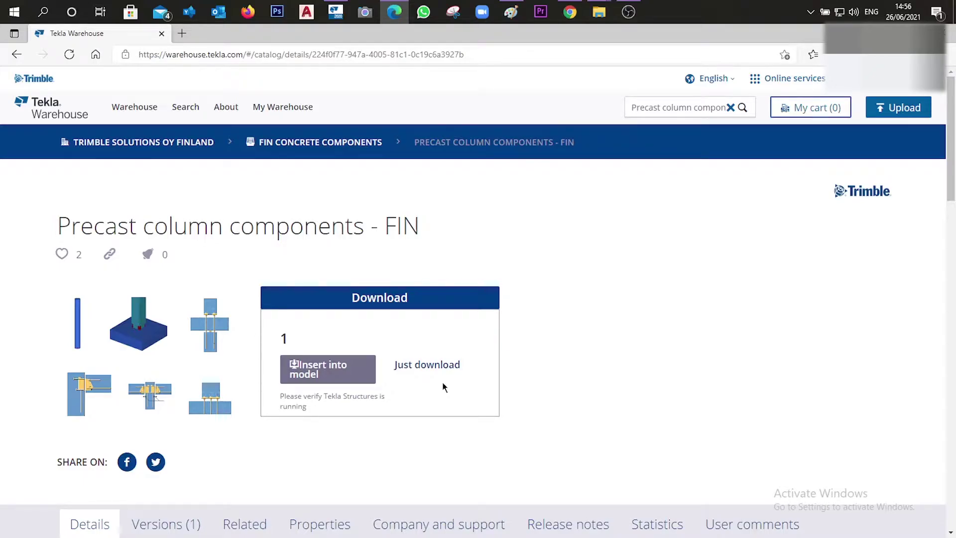
Return from the Precast column components - FIN Warehouse page to Tekla Structures
{"action": "left_click", "coordinate": [336, 11]}
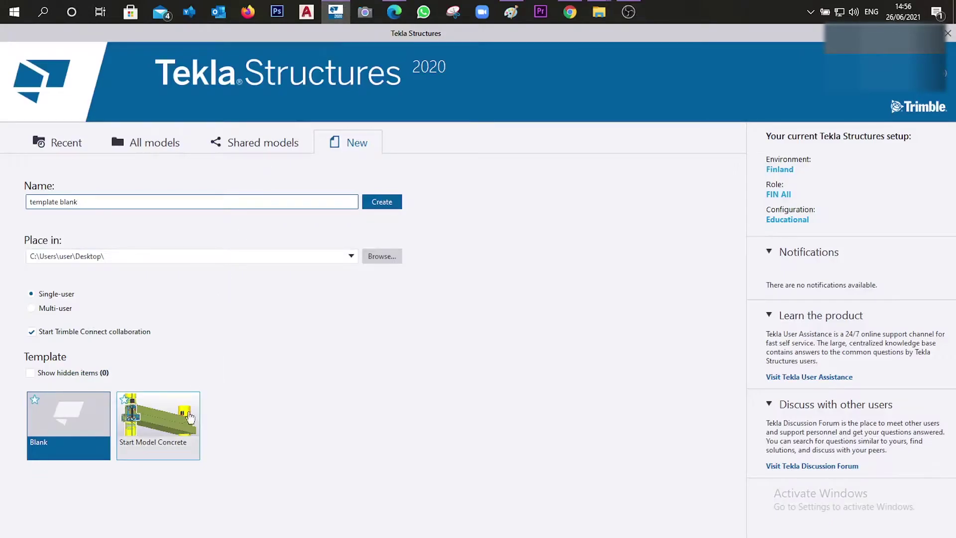
{"action": "left_click", "coordinate": [183, 416]}
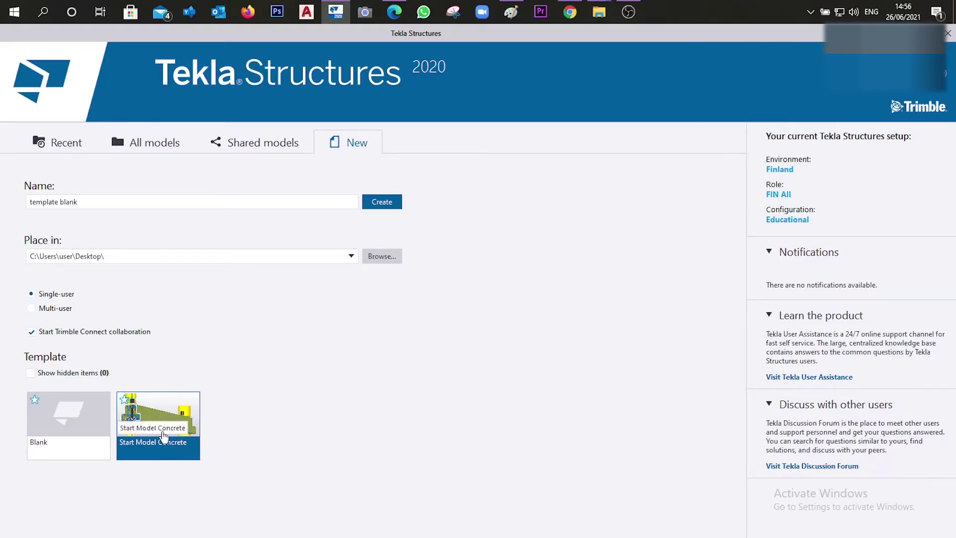
{"action": "left_click", "coordinate": [402, 19]}
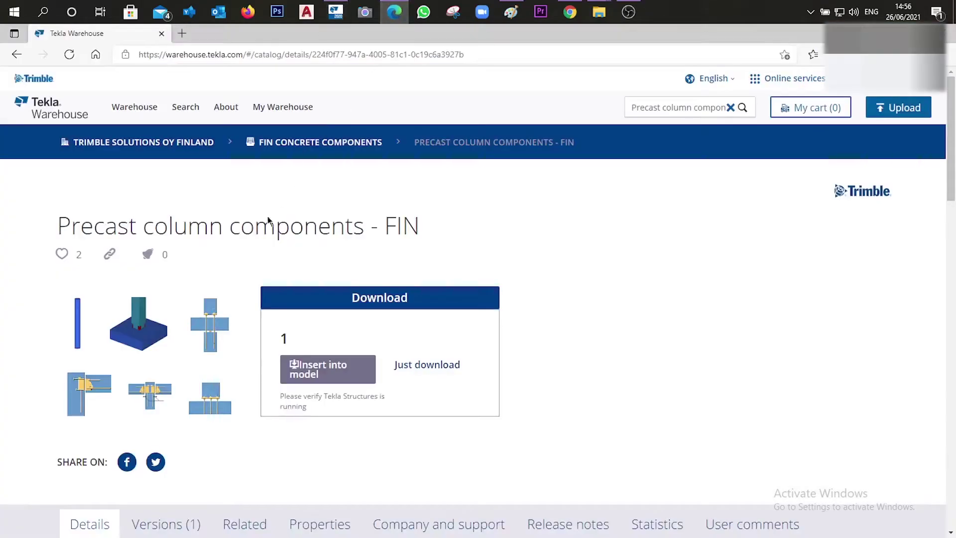
{"action": "scroll", "coordinate": [207, 323], "scroll_direction": "down", "scroll_amount": 10}
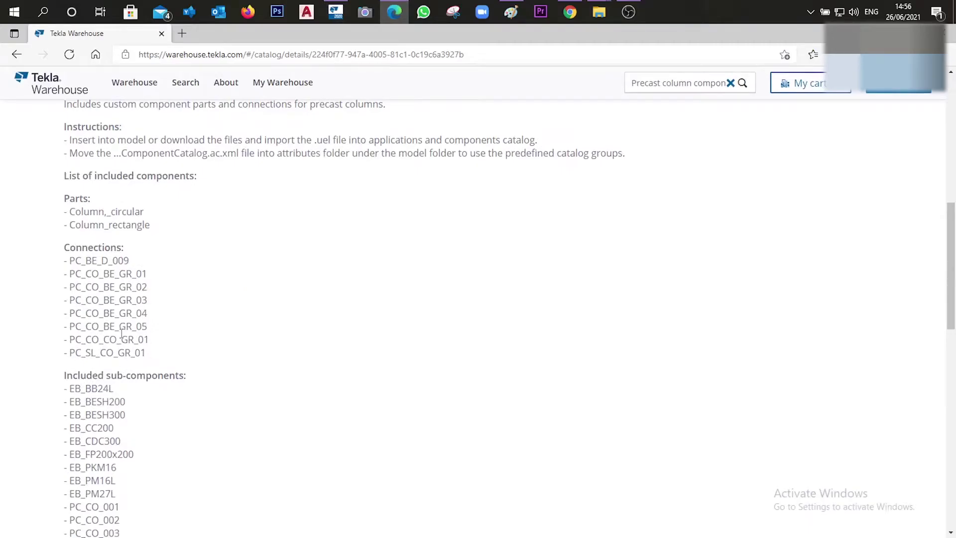
{"action": "scroll", "coordinate": [149, 323], "scroll_direction": "up", "scroll_amount": 10}
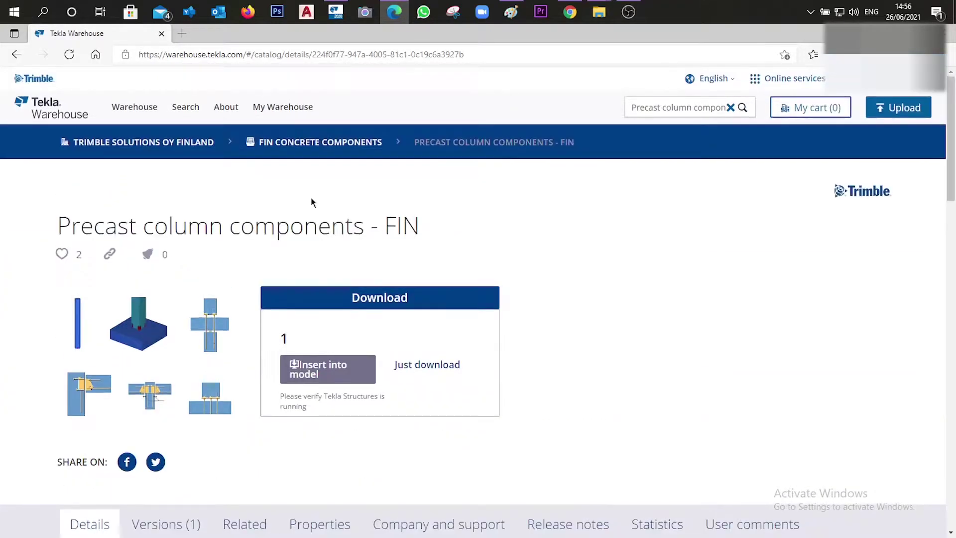
{"action": "left_click", "coordinate": [404, 19]}
{"action": "left_click", "coordinate": [67, 421]}
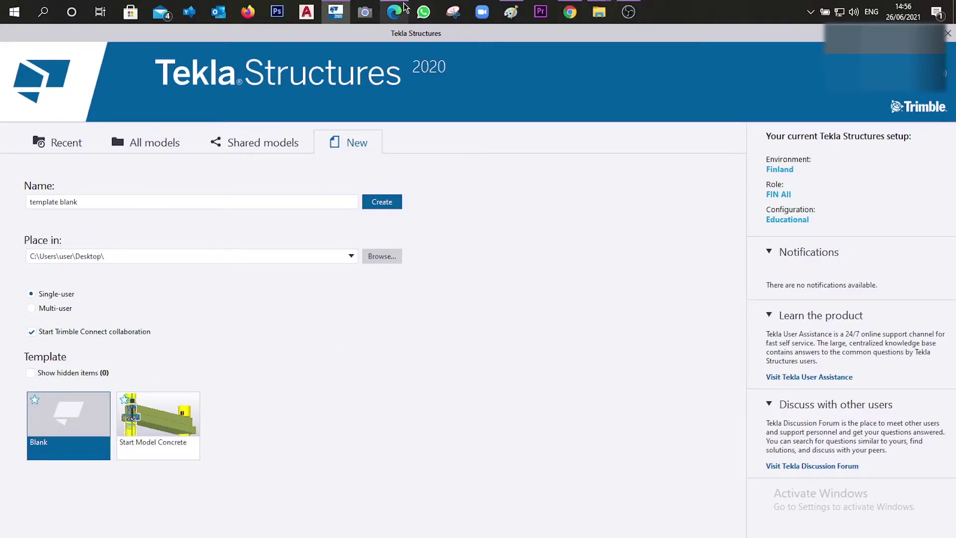
{"action": "left_click", "coordinate": [393, 12]}
{"action": "scroll", "coordinate": [214, 339], "scroll_direction": "down", "scroll_amount": 3}
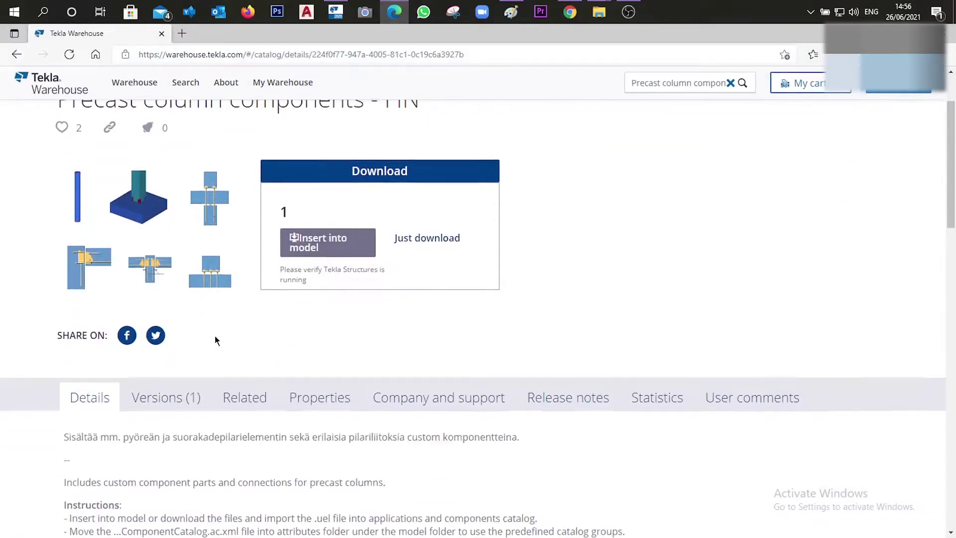
{"action": "scroll", "coordinate": [226, 330], "scroll_direction": "up", "scroll_amount": 3}
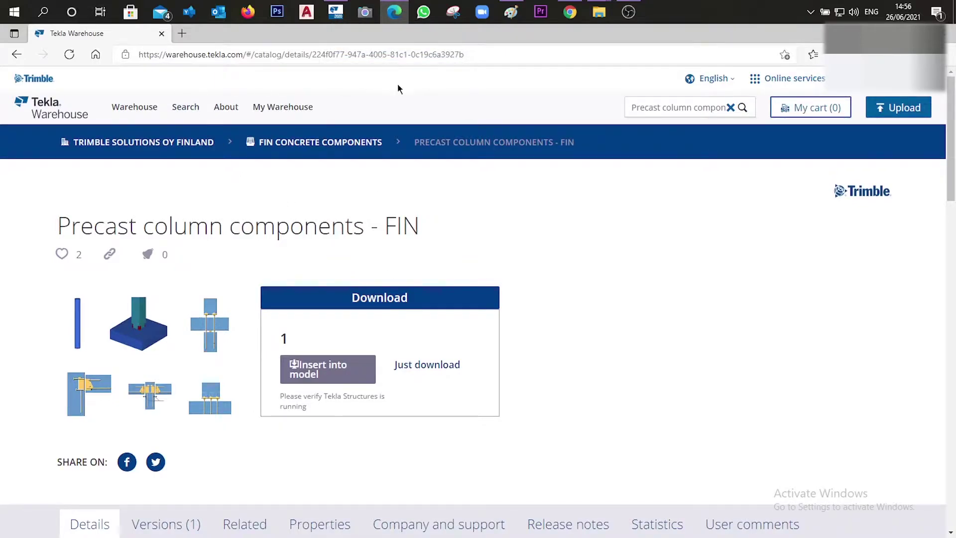
{"action": "left_click", "coordinate": [398, 13]}
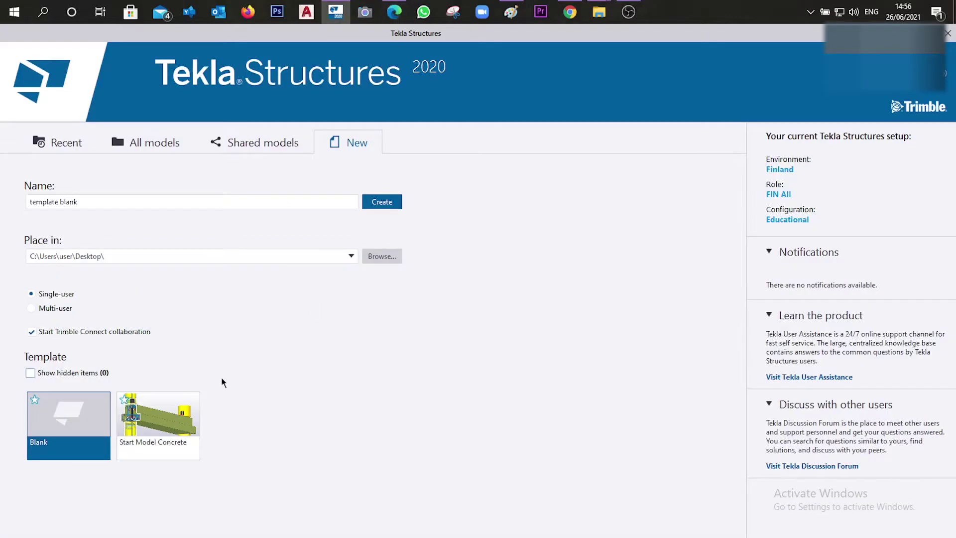
Create the 'template blank' model, then try and clear a 'foun' catalog search
{"action": "left_click", "coordinate": [386, 205]}
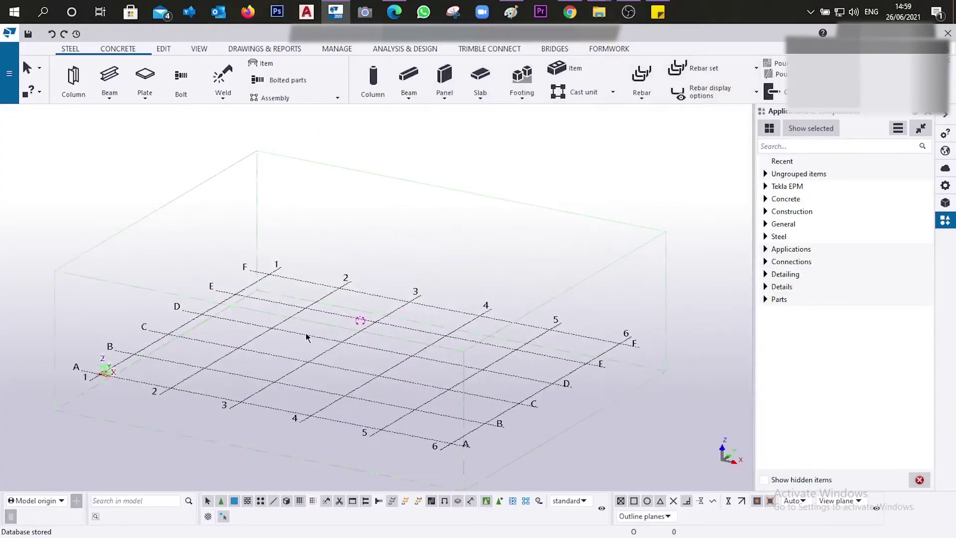
{"action": "left_click", "coordinate": [831, 144]}
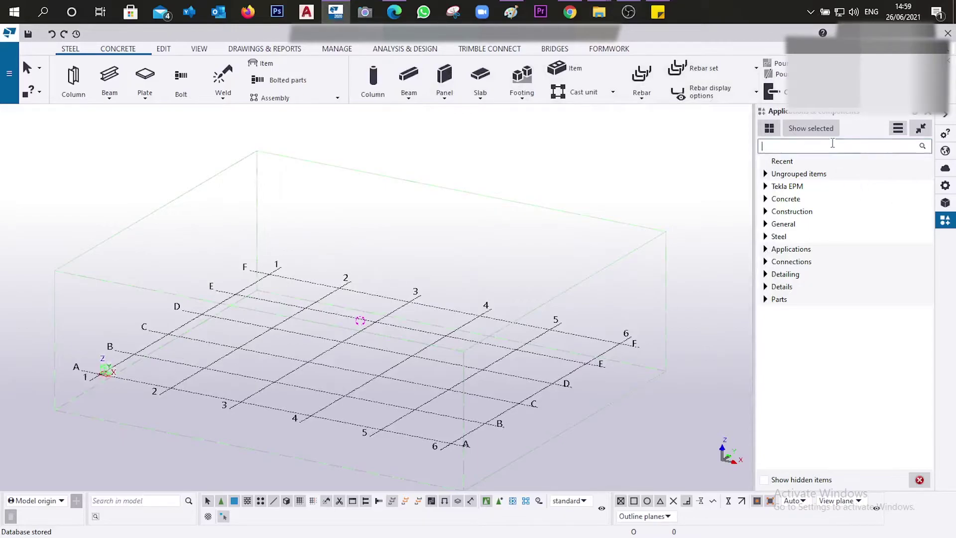
{"action": "type", "text": "foun"}
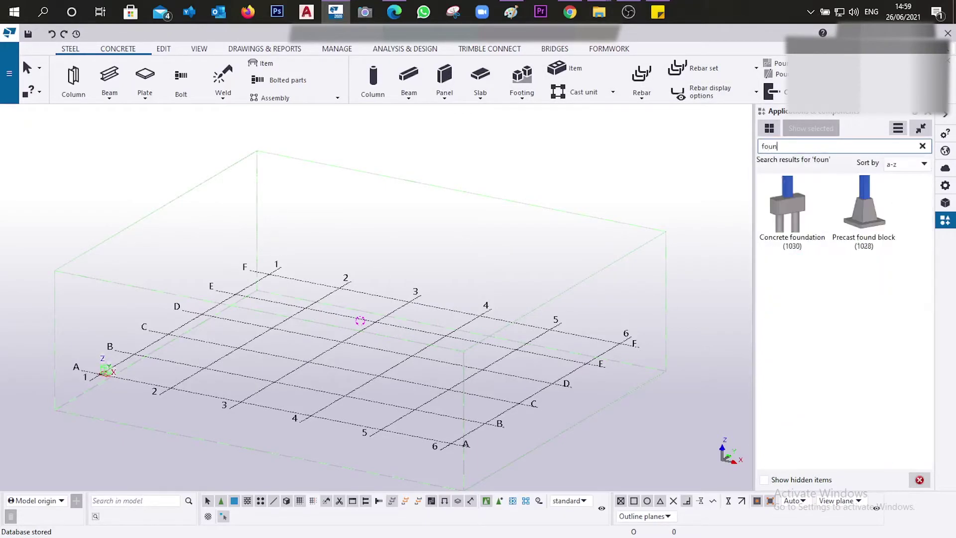
{"action": "key", "text": "BackSpace"}
{"action": "key", "text": "BackSpace"}
{"action": "key", "text": "BackSpace"}
{"action": "key", "text": "BackSpace"}
Copy PC_SL_CO_GR_01 from the Warehouse page and search the catalog for it
{"action": "left_click", "coordinate": [394, 11]}
{"action": "scroll", "coordinate": [202, 323], "scroll_direction": "down", "scroll_amount": 4}
{"action": "scroll", "coordinate": [189, 324], "scroll_direction": "up", "scroll_amount": 2}
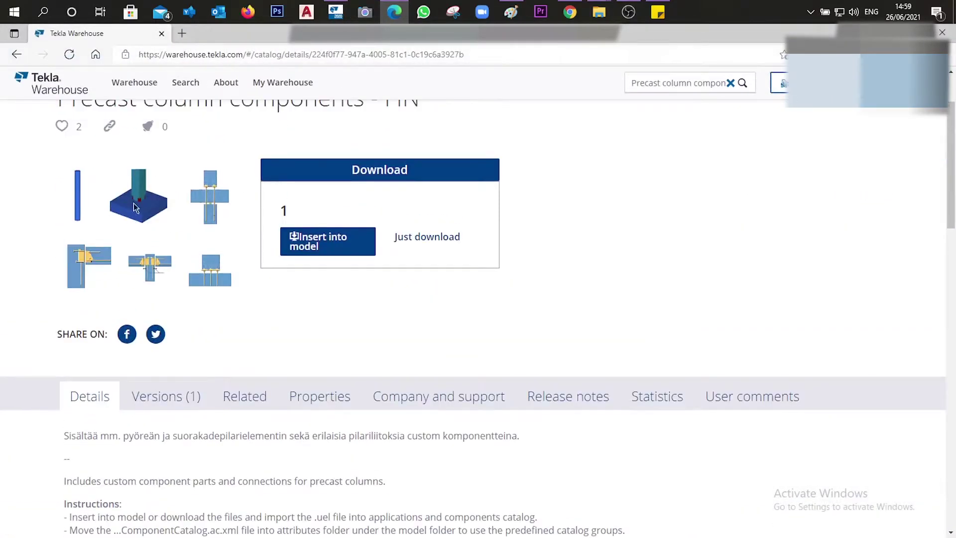
{"action": "scroll", "coordinate": [170, 323], "scroll_direction": "down", "scroll_amount": 5}
{"action": "scroll", "coordinate": [170, 328], "scroll_direction": "down", "scroll_amount": 3}
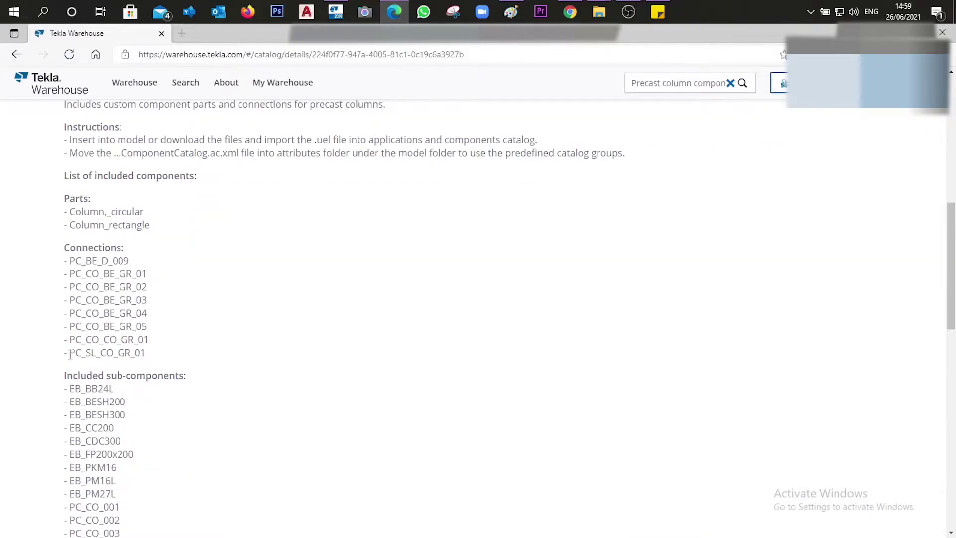
{"action": "left_click_drag", "start_coordinate": [68, 352], "coordinate": [158, 356]}
{"action": "key", "text": "ctrl+c"}
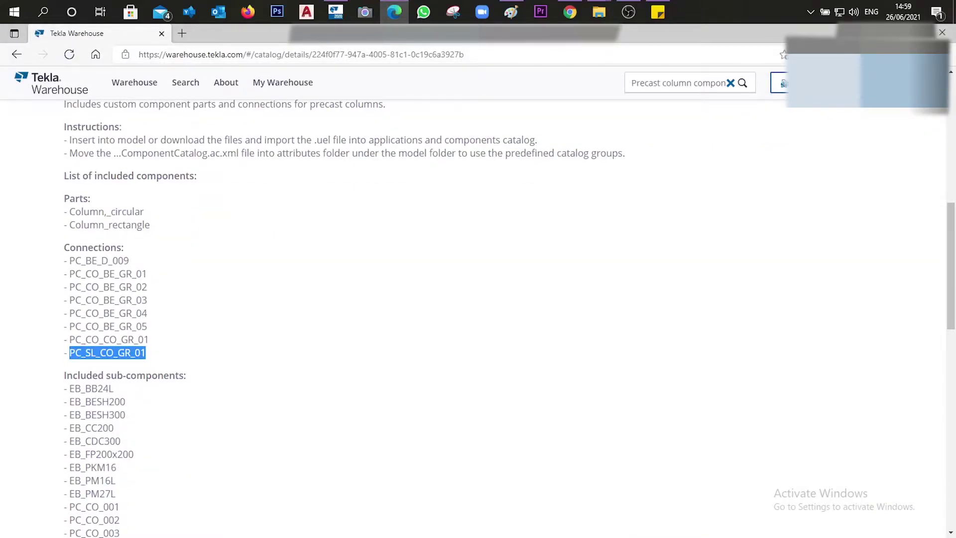
{"action": "key", "text": "alt+Tab"}
{"action": "left_click", "coordinate": [762, 145]}
{"action": "key", "text": "ctrl+v"}
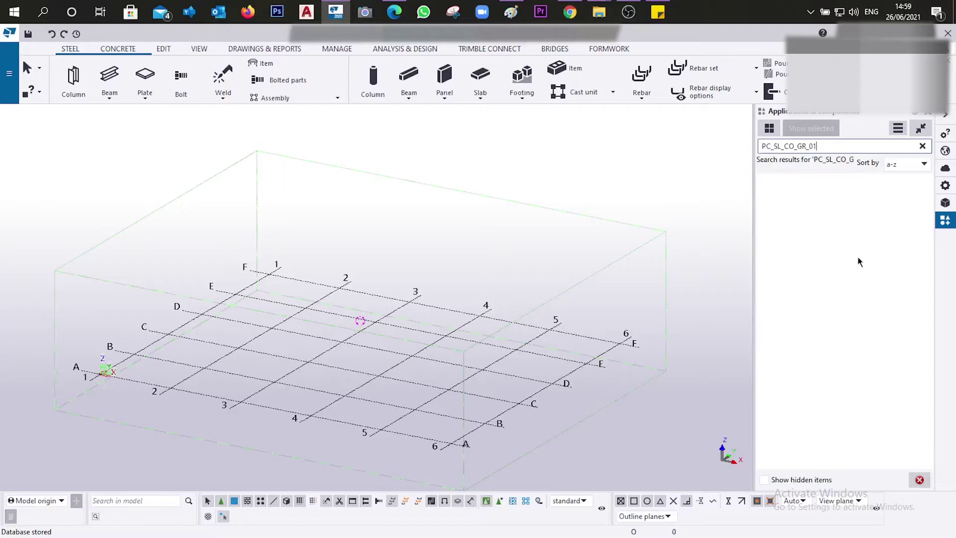
Clear the catalog search and place a concrete pad footing at grid A/1
{"action": "left_click", "coordinate": [923, 145]}
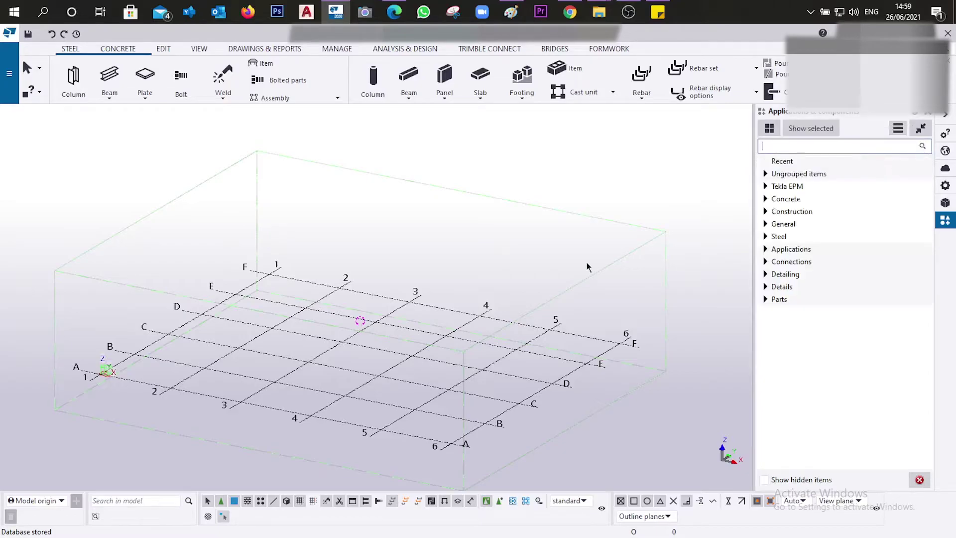
{"action": "scroll", "coordinate": [318, 334], "scroll_direction": "down", "scroll_amount": 1}
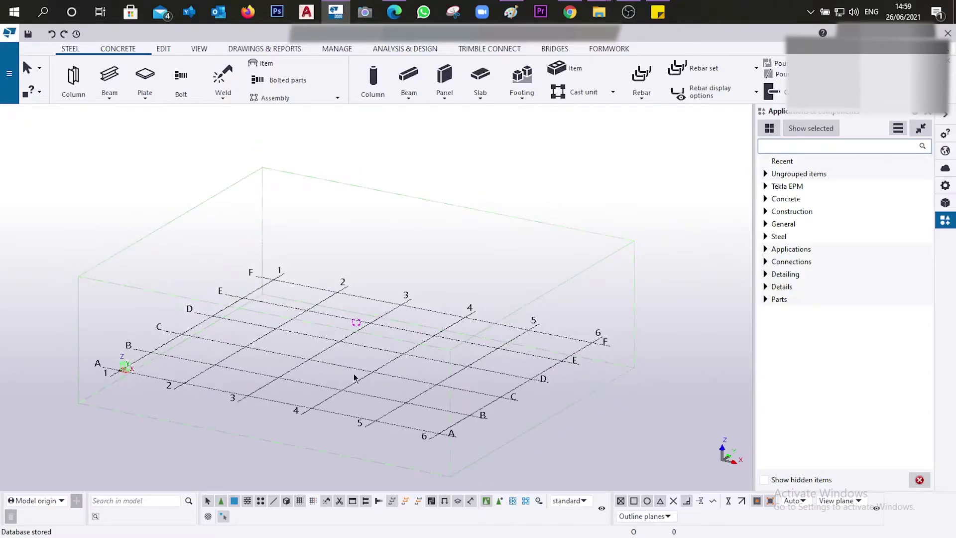
{"action": "middle_click_drag", "start_coordinate": [356, 378], "coordinate": [389, 353]}
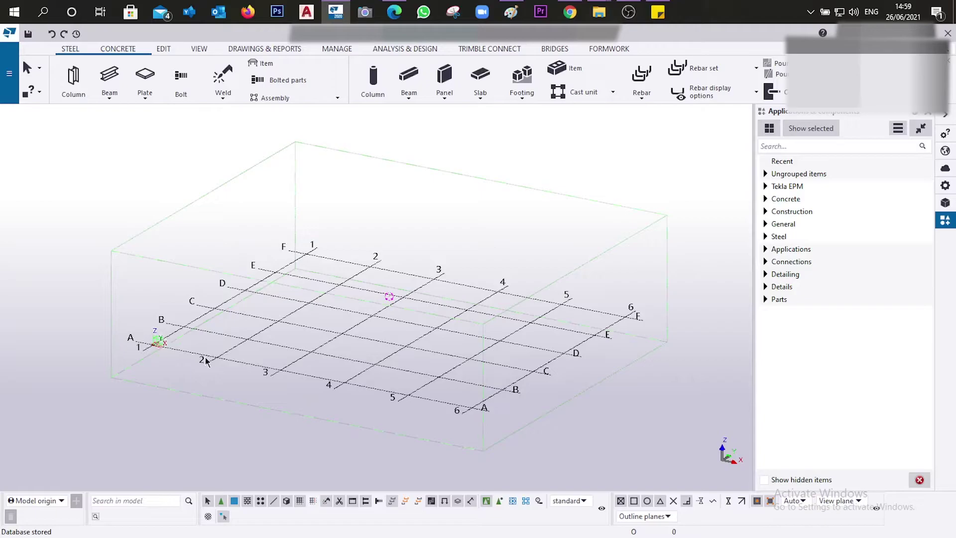
{"action": "scroll", "coordinate": [160, 344], "scroll_direction": "up", "scroll_amount": 1}
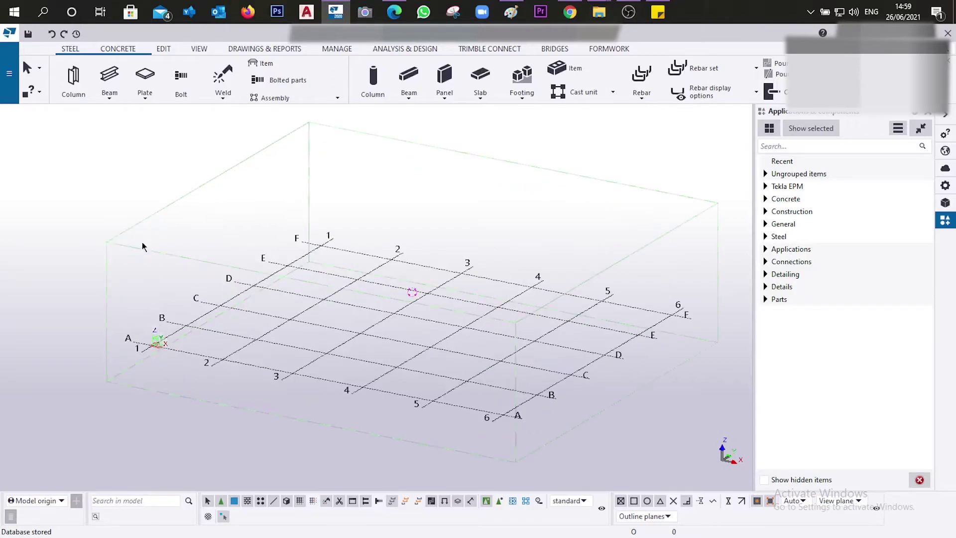
{"action": "scroll", "coordinate": [124, 219], "scroll_direction": "up", "scroll_amount": 1}
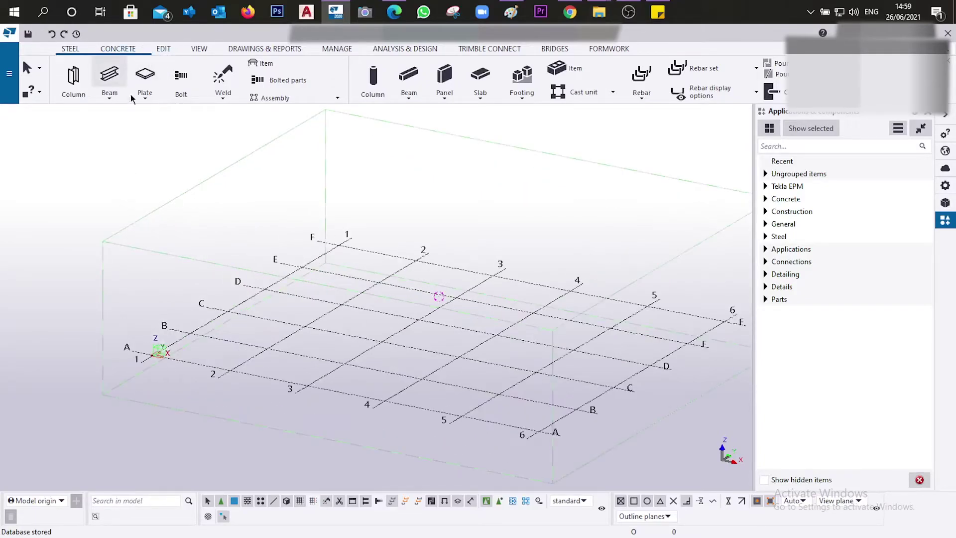
{"action": "left_click", "coordinate": [118, 48]}
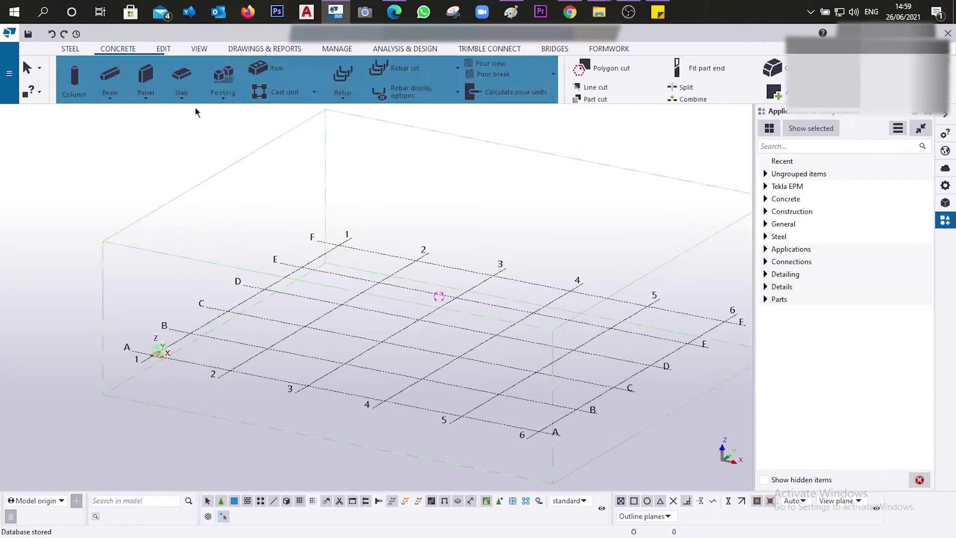
{"action": "left_click", "coordinate": [222, 93]}
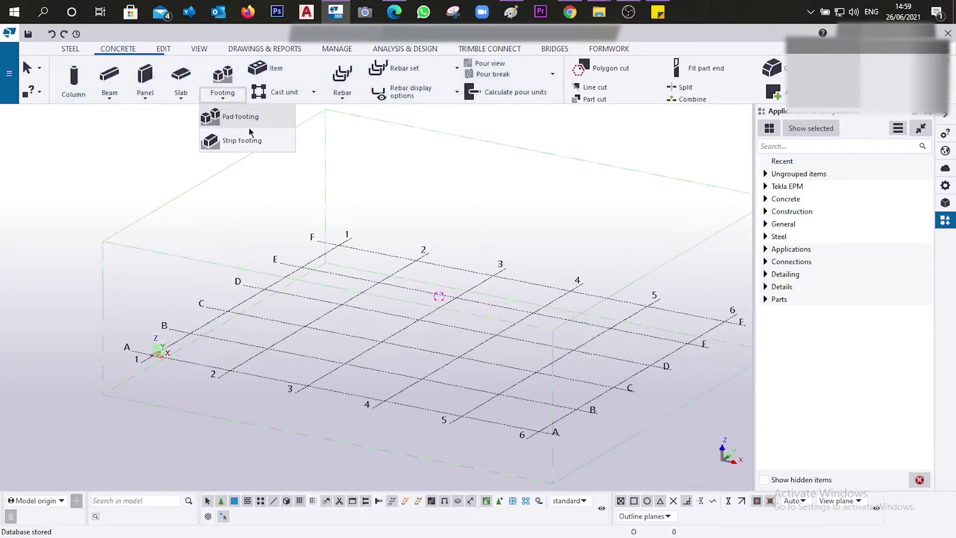
{"action": "left_click", "coordinate": [237, 115]}
{"action": "scroll", "coordinate": [171, 329], "scroll_direction": "up", "scroll_amount": 2}
{"action": "left_click", "coordinate": [151, 356]}
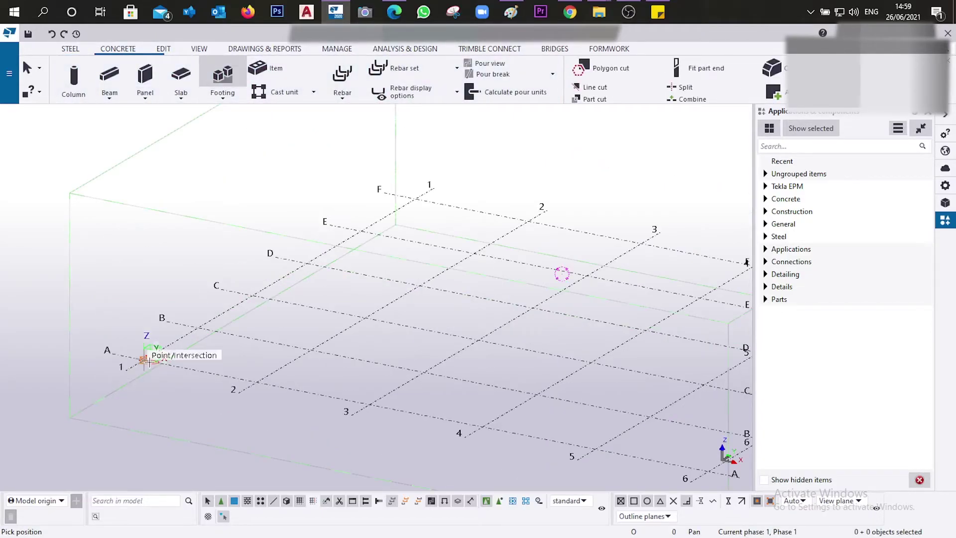
Place a concrete column on the footing at A/1
{"action": "left_click", "coordinate": [85, 82]}
{"action": "scroll", "coordinate": [136, 360], "scroll_direction": "up", "scroll_amount": 2}
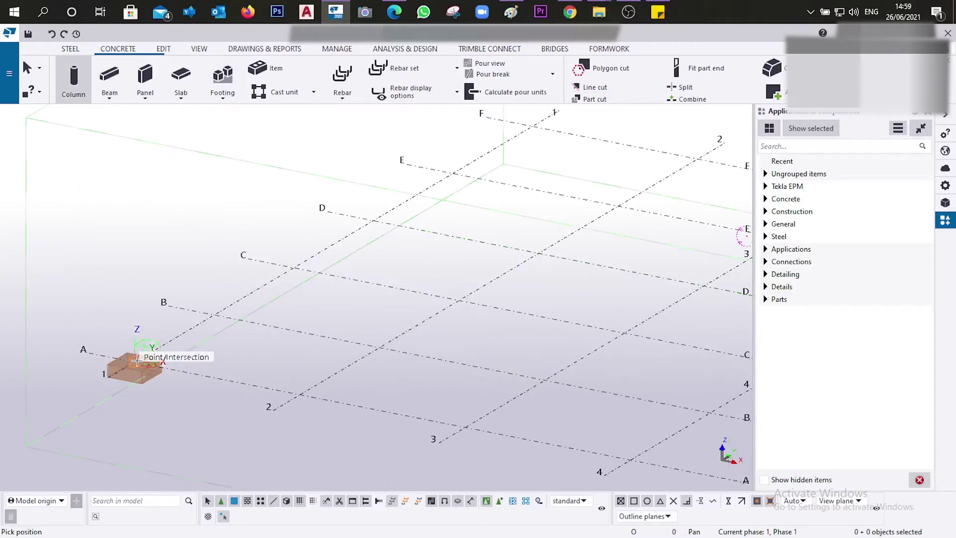
{"action": "left_click", "coordinate": [241, 313]}
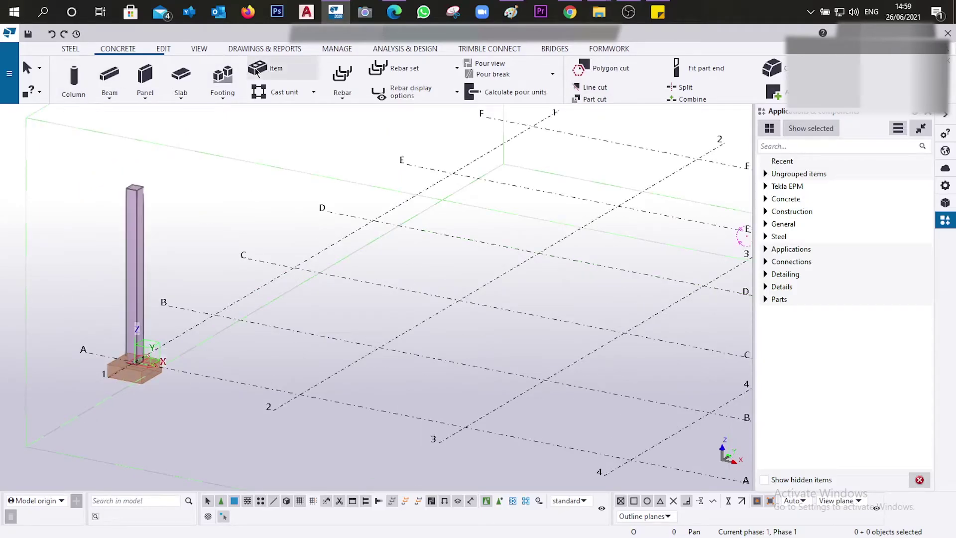
Show parts rendered as solids and go back to the Warehouse page
{"action": "left_click", "coordinate": [199, 48]}
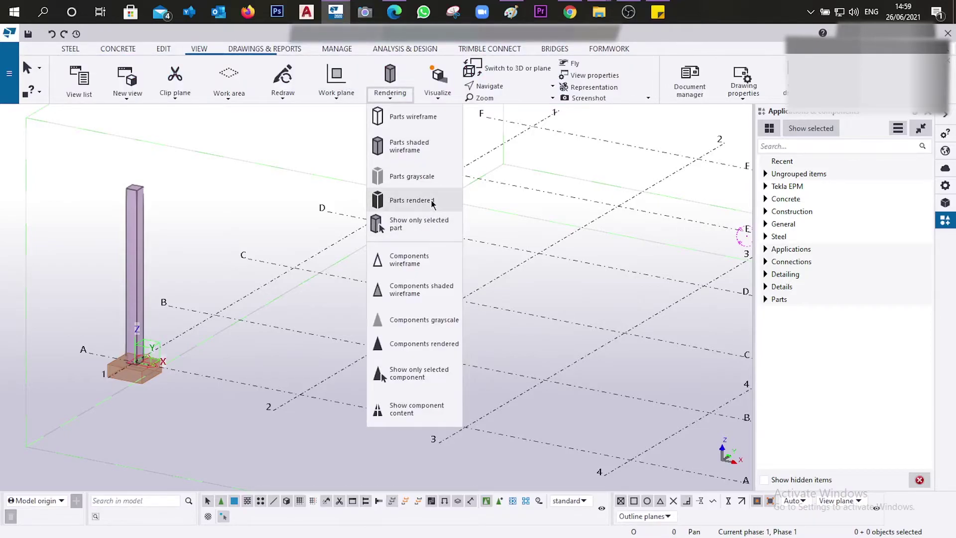
{"action": "left_click", "coordinate": [432, 200]}
{"action": "scroll", "coordinate": [196, 362], "scroll_direction": "up", "scroll_amount": 2}
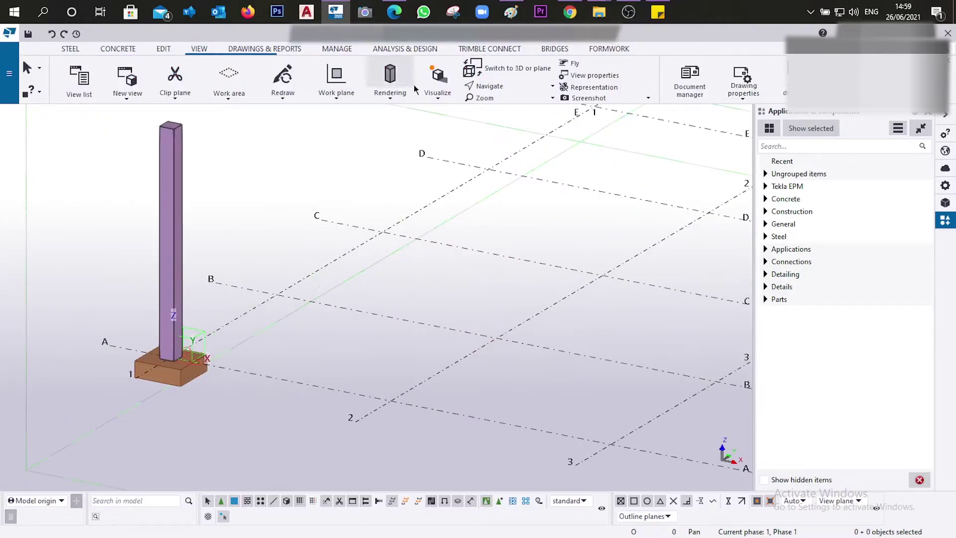
{"action": "key", "text": "alt+Tab"}
Insert the Precast column components - FIN package into the model, bringing up the content installer
{"action": "left_click", "coordinate": [331, 294]}
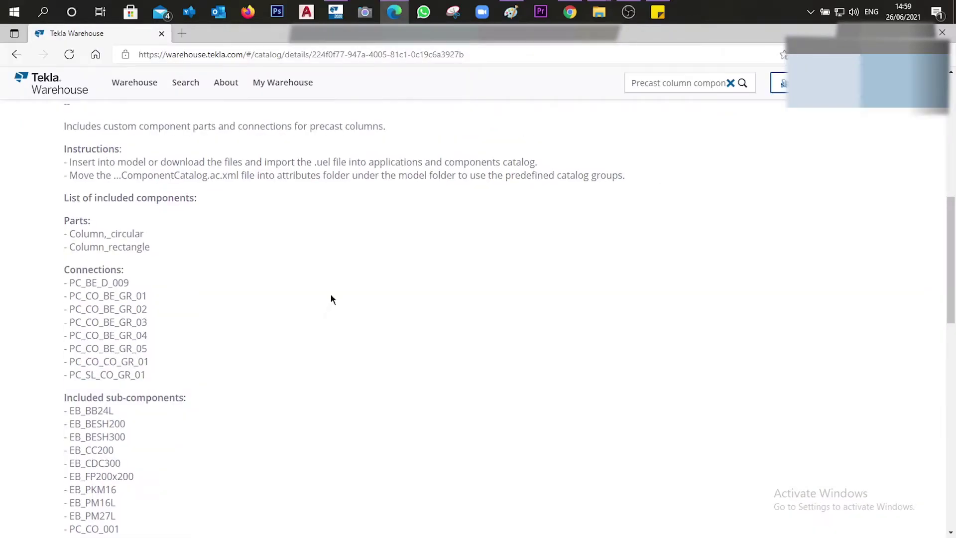
{"action": "scroll", "coordinate": [331, 294], "scroll_direction": "up", "scroll_amount": 10}
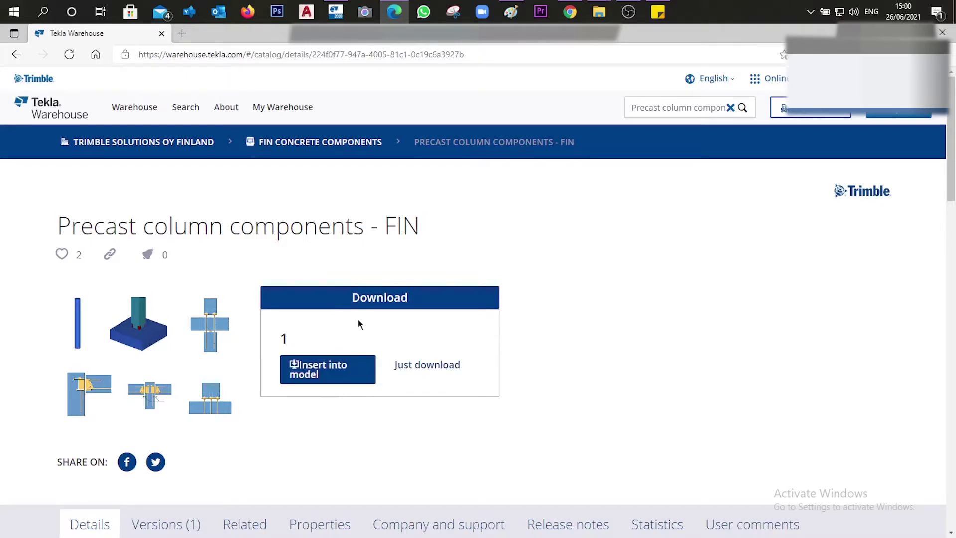
{"action": "left_click", "coordinate": [325, 382]}
{"action": "scroll", "coordinate": [315, 305], "scroll_direction": "down", "scroll_amount": 3}
{"action": "scroll", "coordinate": [373, 323], "scroll_direction": "up", "scroll_amount": 3}
{"action": "left_click", "coordinate": [336, 380]}
{"action": "left_click", "coordinate": [695, 19]}
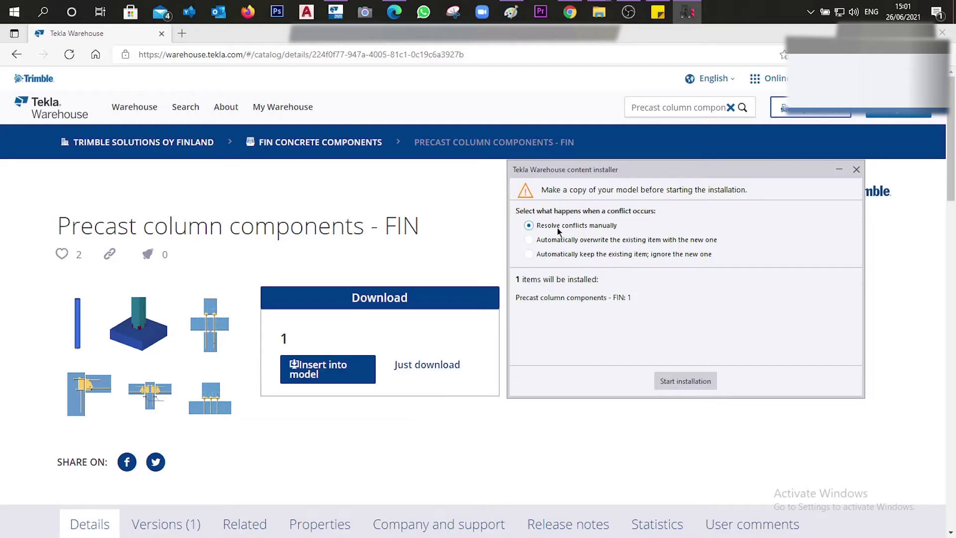
Install the package with automatic overwrite of existing items, then view installation locations
{"action": "mouse_move", "coordinate": [347, 19]}
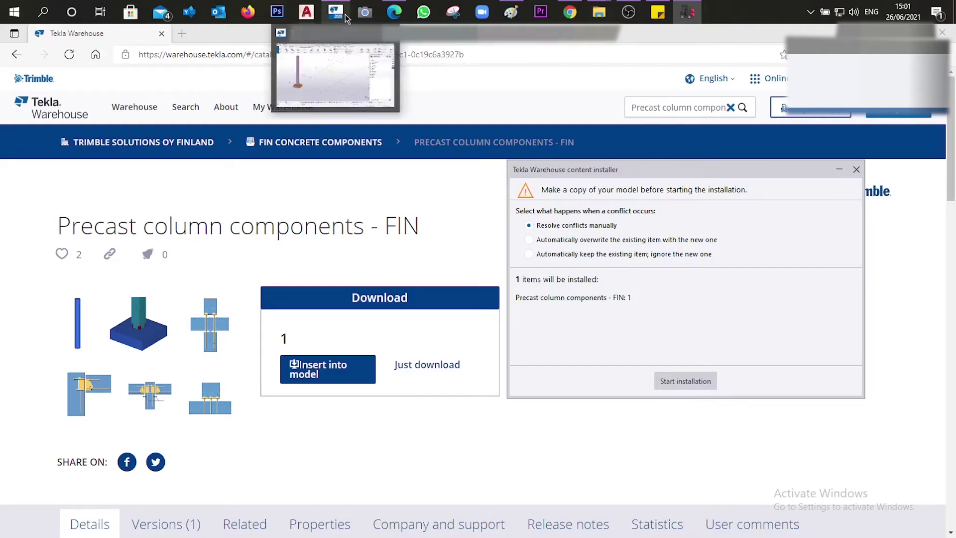
{"action": "left_click", "coordinate": [347, 19]}
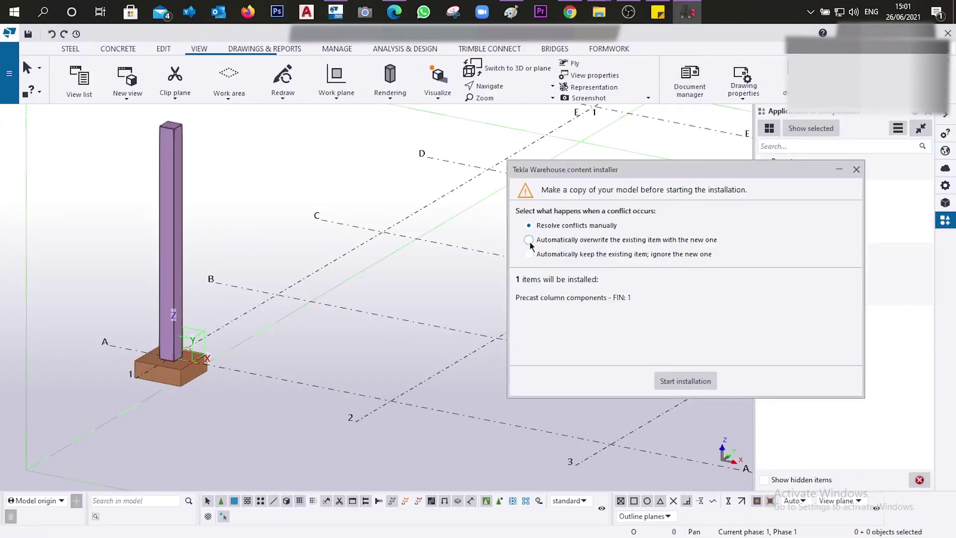
{"action": "left_click", "coordinate": [529, 240]}
{"action": "left_click", "coordinate": [671, 384]}
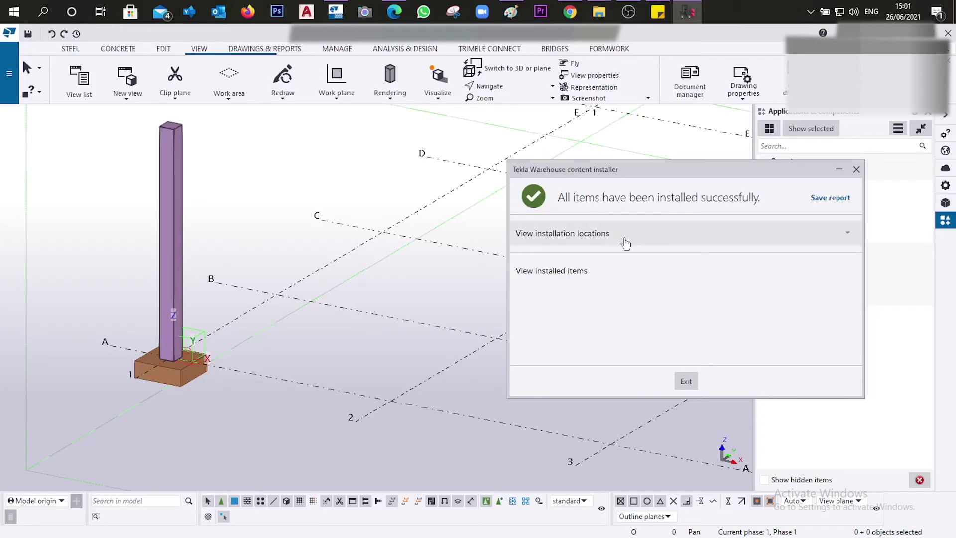
{"action": "left_click", "coordinate": [626, 244]}
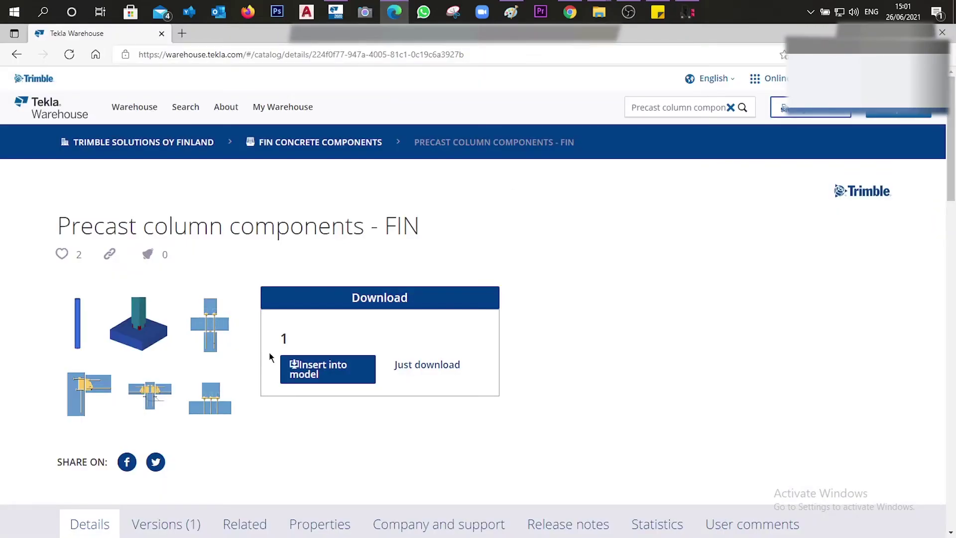
Review the package's Included sub-components names, then return to Tekla Structures
{"action": "scroll", "coordinate": [270, 356], "scroll_direction": "down", "scroll_amount": 10}
{"action": "scroll", "coordinate": [89, 282], "scroll_direction": "down", "scroll_amount": 3}
{"action": "left_click_drag", "start_coordinate": [105, 308], "coordinate": [111, 320]}
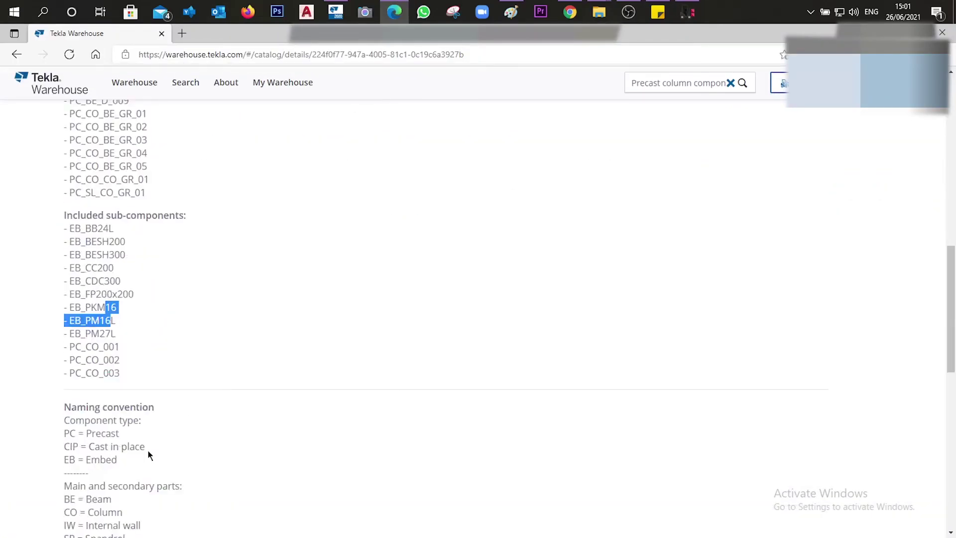
{"action": "scroll", "coordinate": [149, 455], "scroll_direction": "up", "scroll_amount": 5}
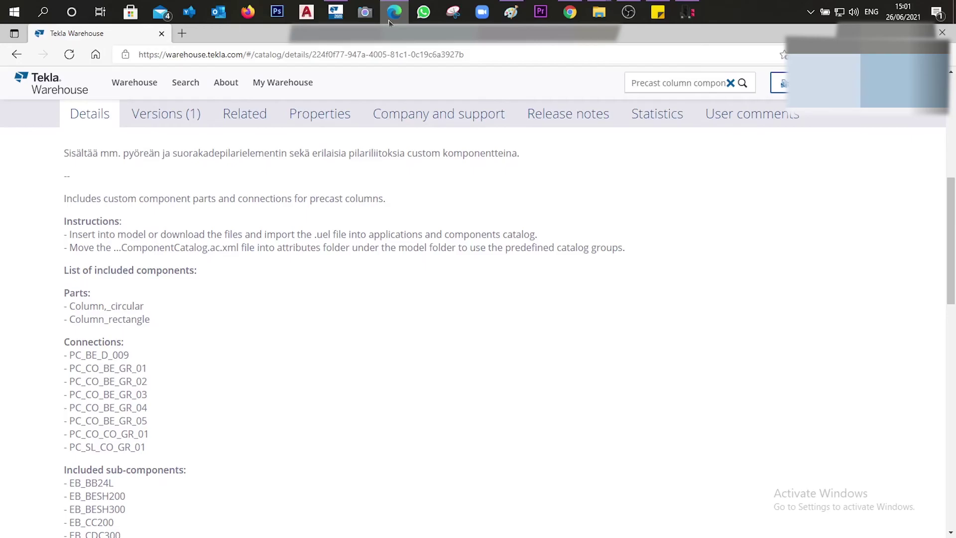
{"action": "left_click", "coordinate": [389, 20]}
Search the catalog for PC_SL_CO_GR_01 and select the found component
{"action": "left_click", "coordinate": [832, 146]}
{"action": "type", "text": "PC_SL_CO_GR_01"}
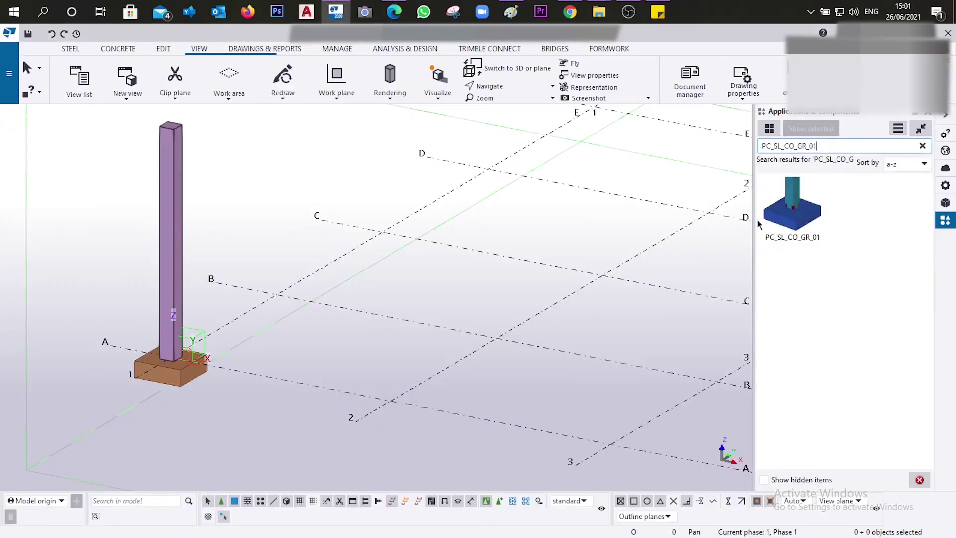
{"action": "left_click", "coordinate": [792, 207]}
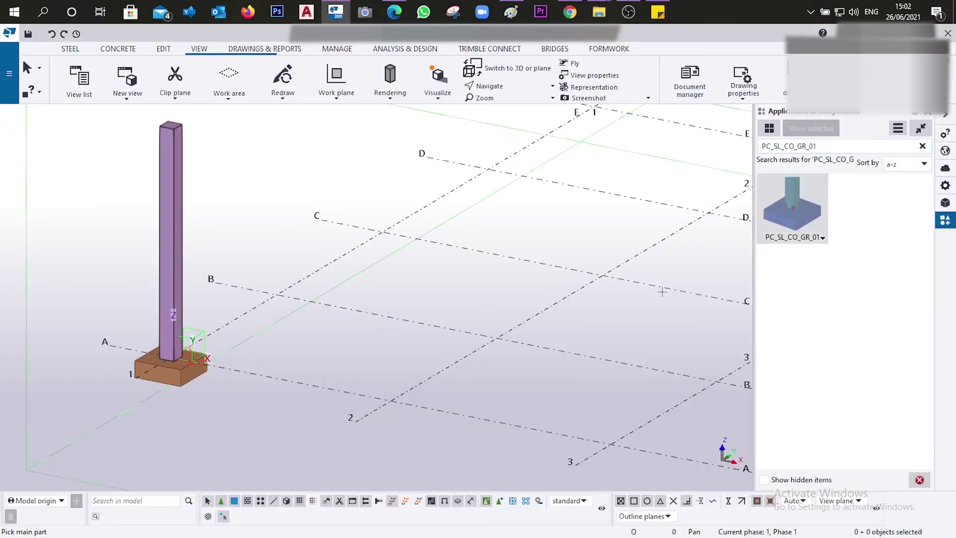
{"action": "scroll", "coordinate": [662, 292], "scroll_direction": "up", "scroll_amount": 1}
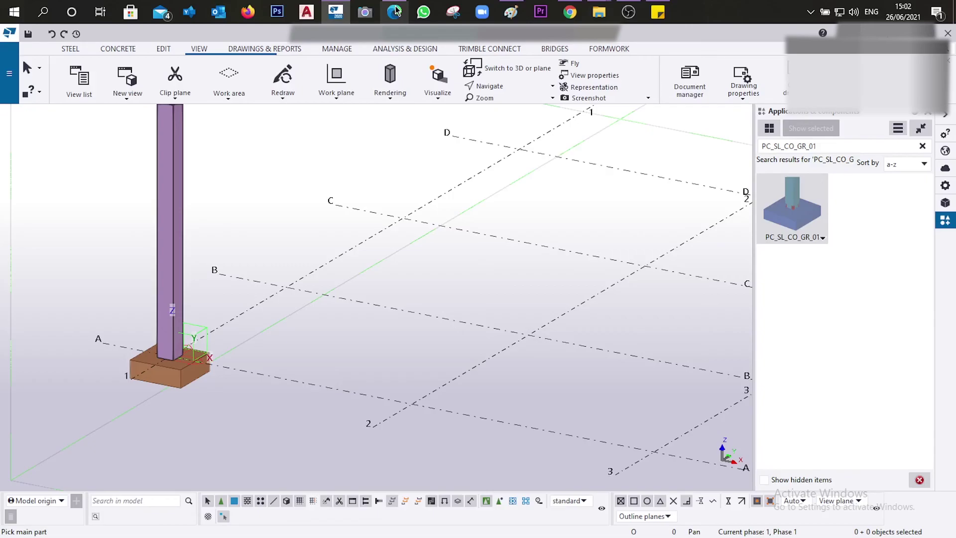
Replace the search with PC_CO_001 and select its component tile
{"action": "double_click", "coordinate": [844, 146]}
{"action": "type", "text": "PC_CO_001"}
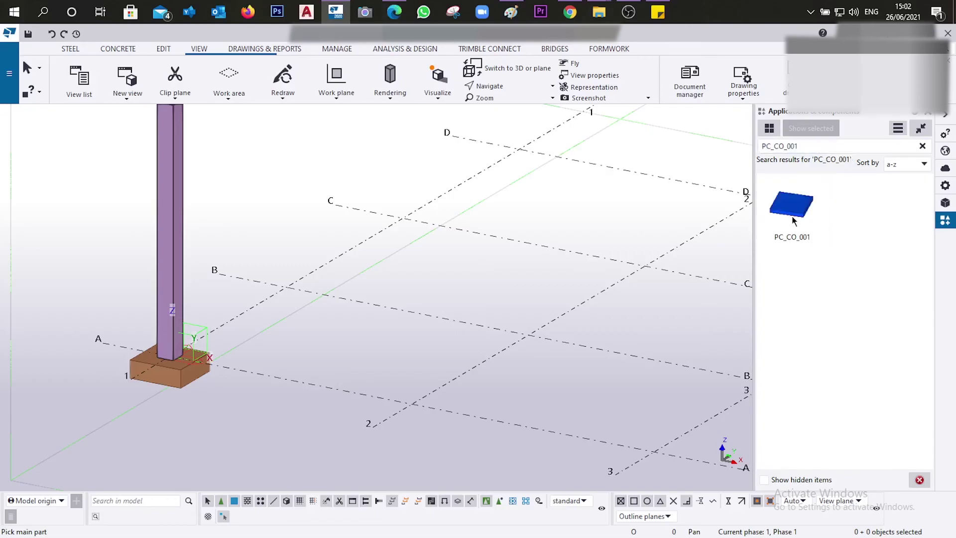
{"action": "left_click", "coordinate": [793, 221]}
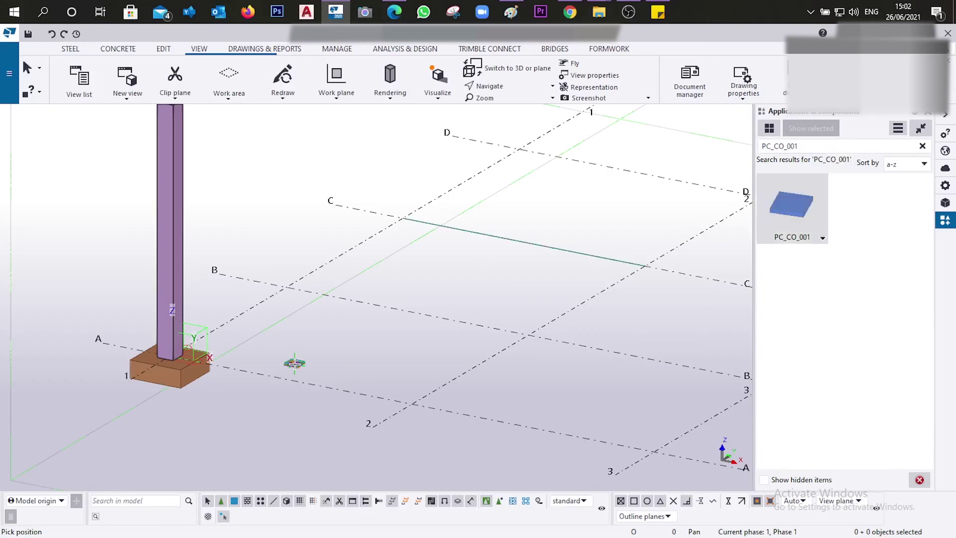
{"action": "scroll", "coordinate": [294, 363], "scroll_direction": "down", "scroll_amount": 1}
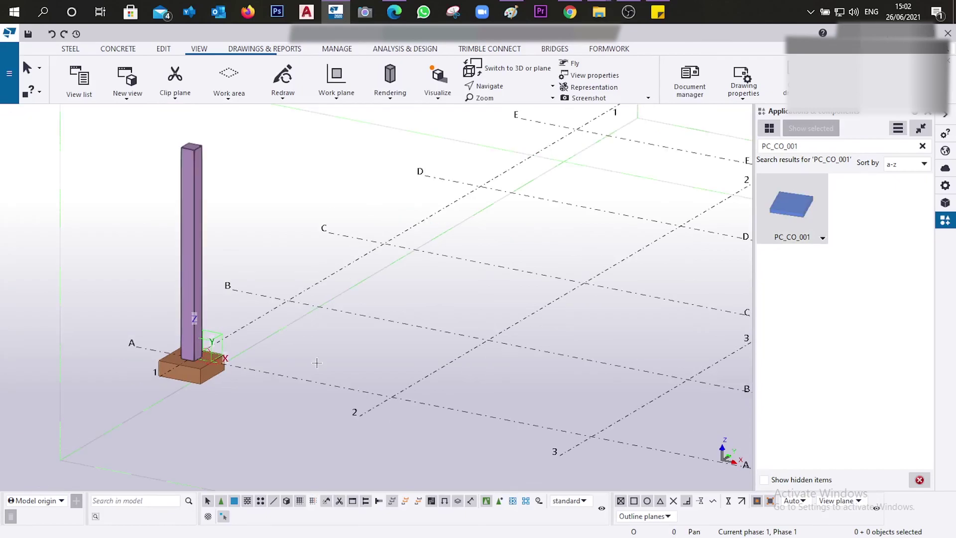
{"action": "scroll", "coordinate": [319, 371], "scroll_direction": "down", "scroll_amount": 3}
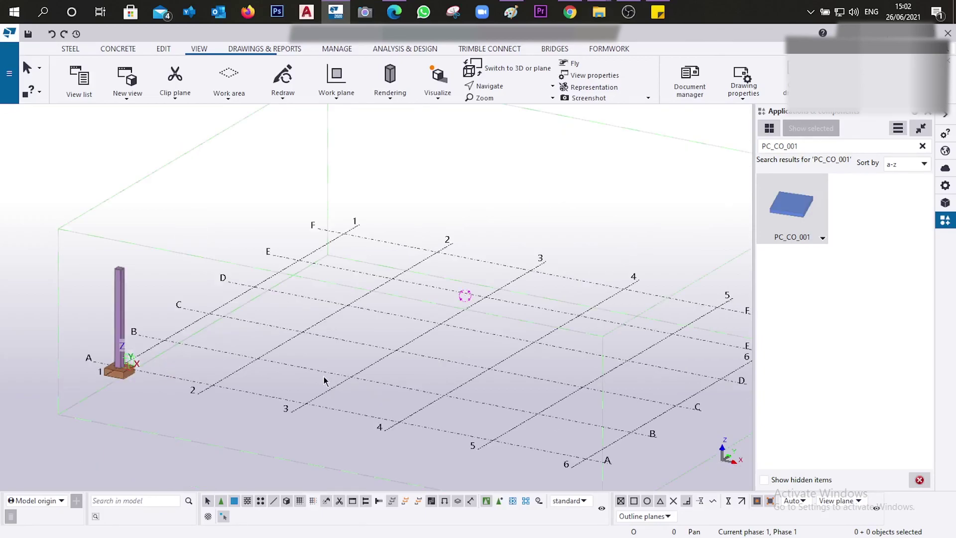